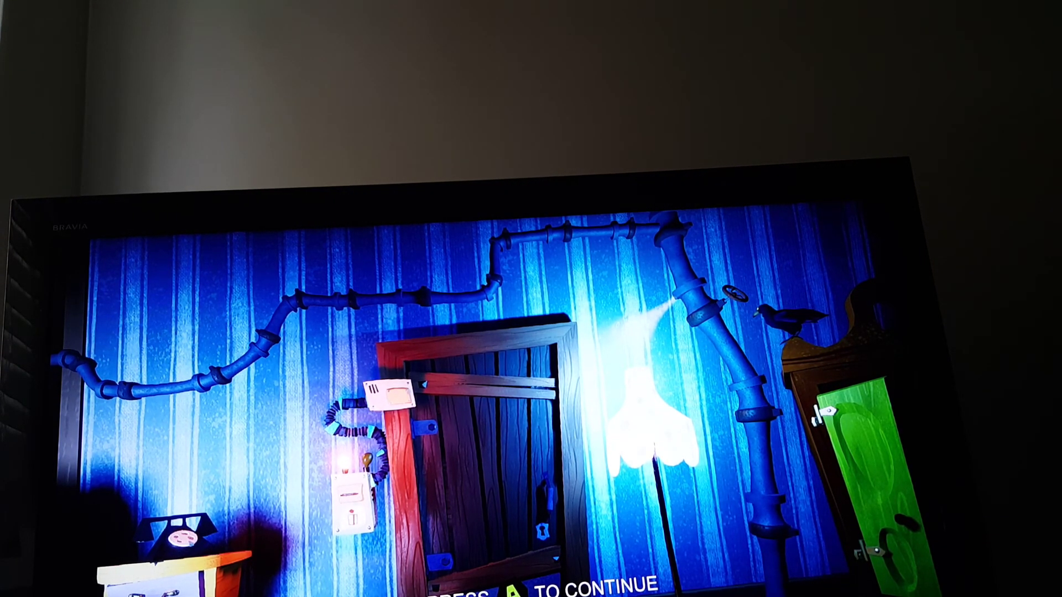
key("super")
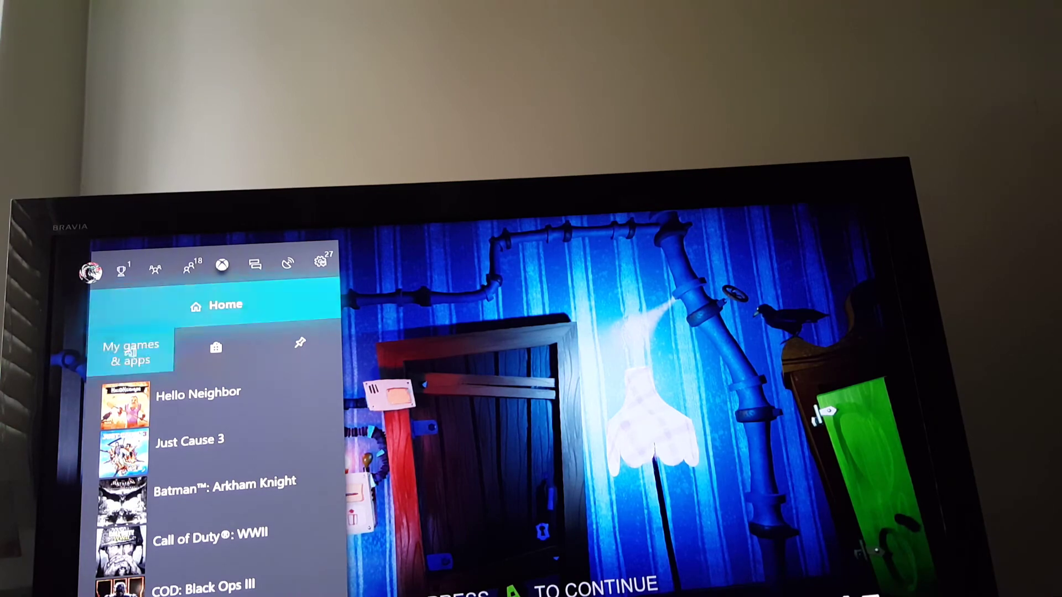
key("Down")
key("Return")
key("super")
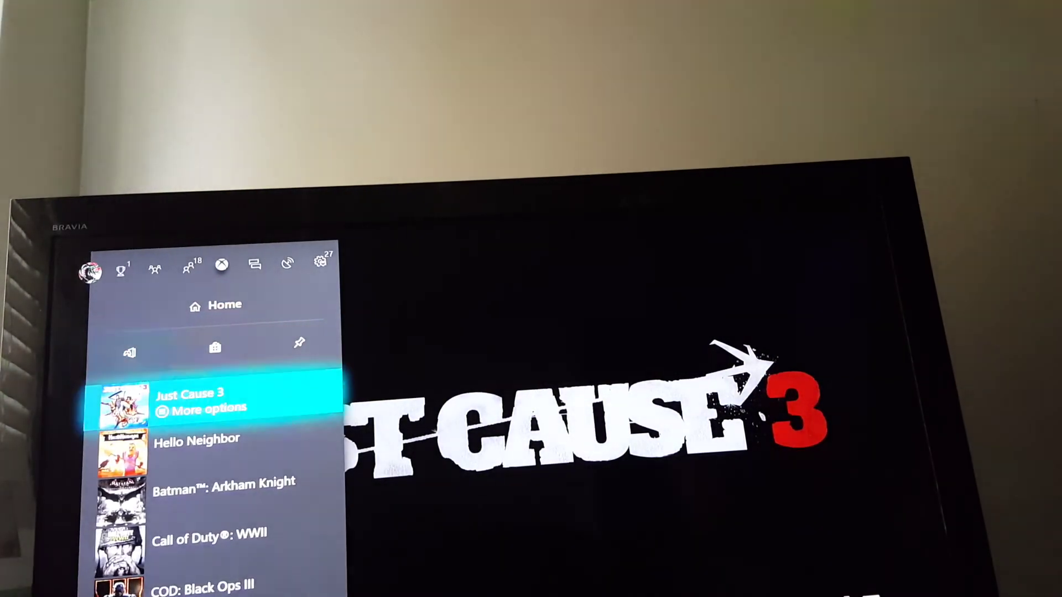
key("Down")
key("Return")
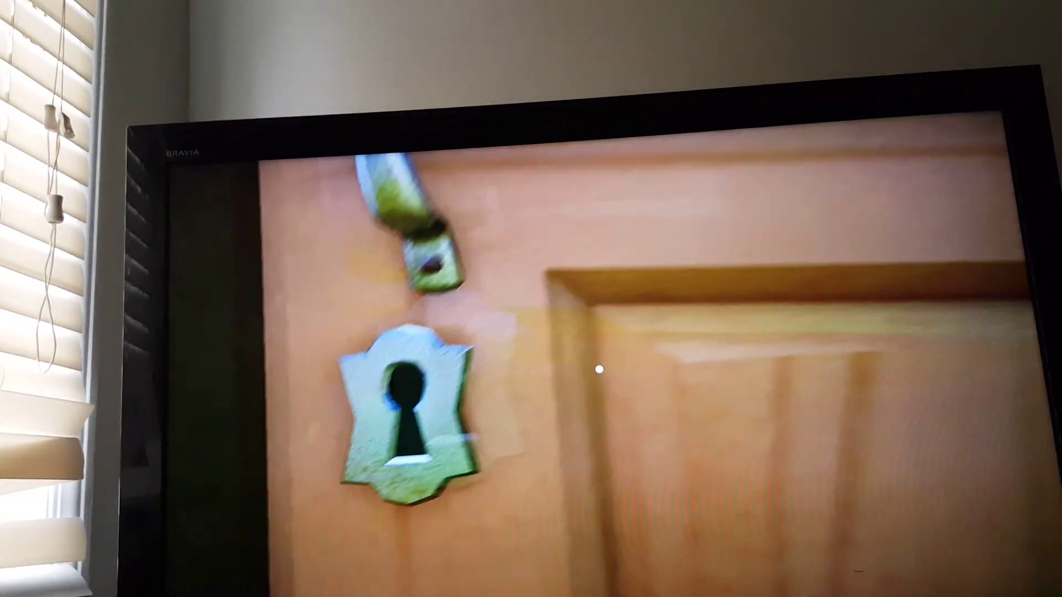
left_click_drag(598, 370, 599, 369)
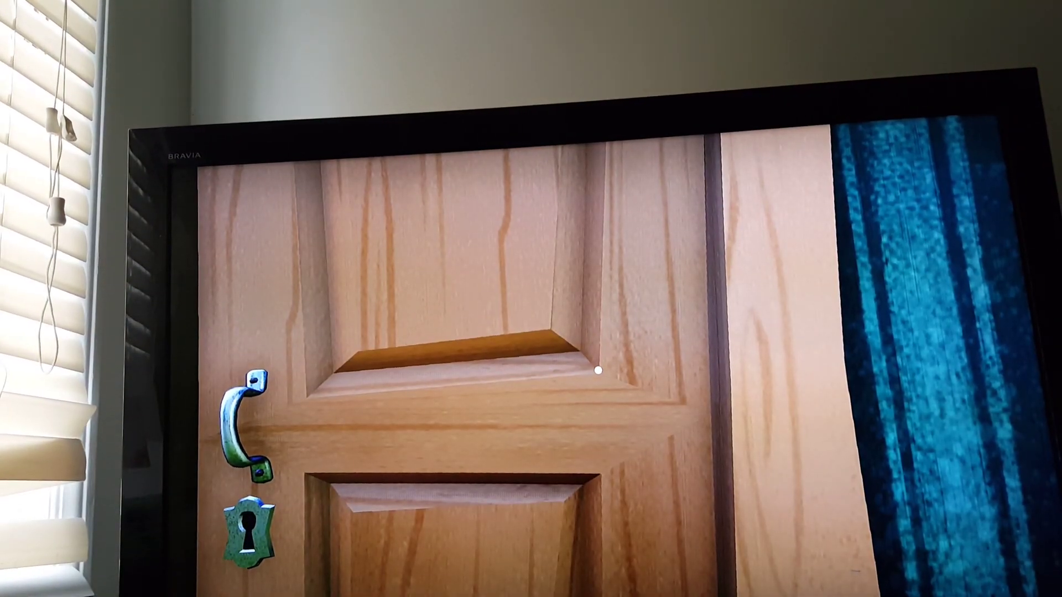